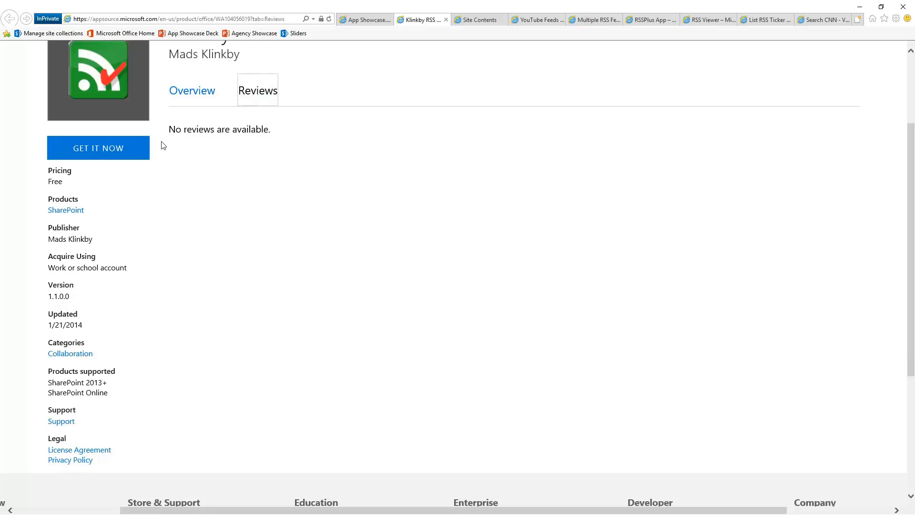
Open the Klinkby RSS Feed Reader overview and review its adoption, source-code link, availability and last-updated date.
{"action": "left_click", "coordinate": [192, 93]}
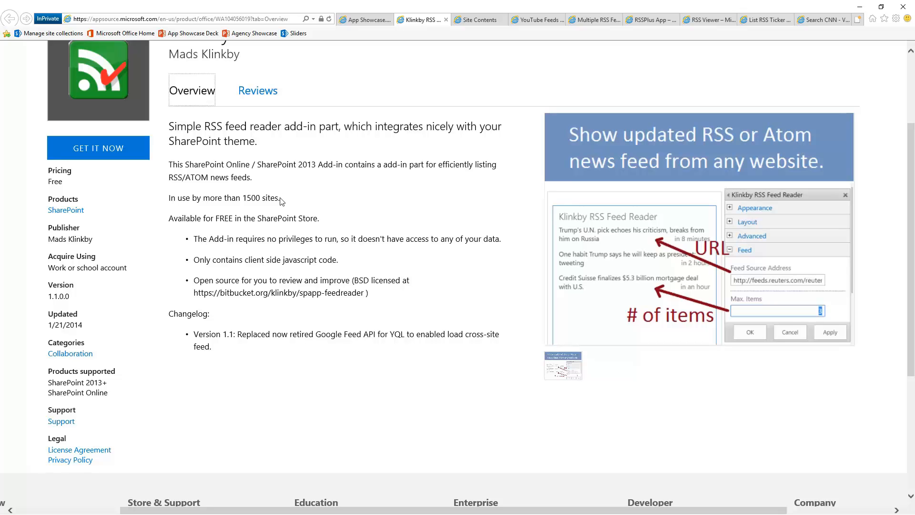
{"action": "left_click_drag", "start_coordinate": [189, 198], "coordinate": [273, 208]}
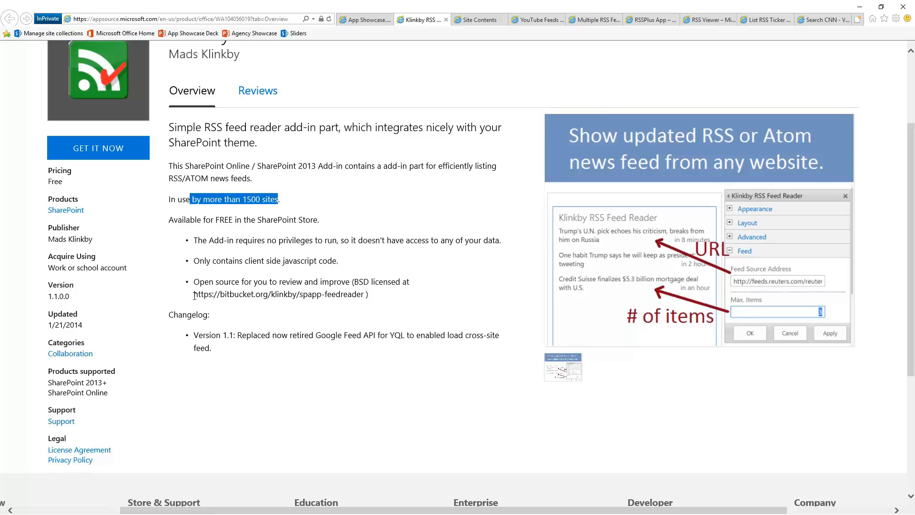
{"action": "left_click_drag", "start_coordinate": [194, 296], "coordinate": [365, 297]}
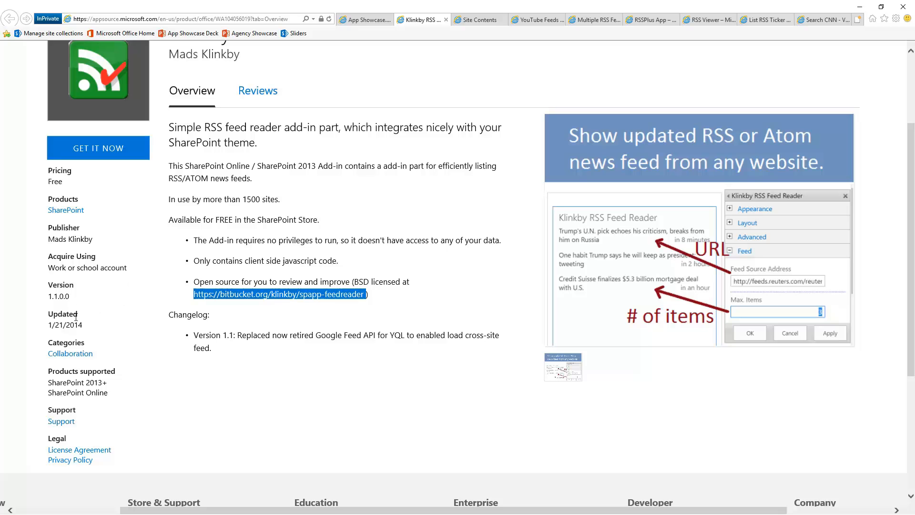
{"action": "triple_click", "coordinate": [93, 328]}
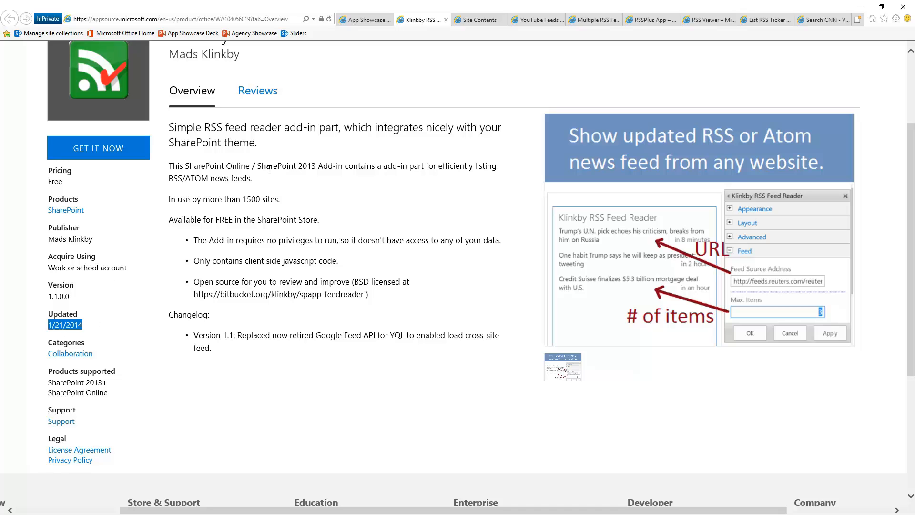
{"action": "scroll", "coordinate": [294, 170], "scroll_direction": "down", "scroll_amount": 3}
{"action": "scroll", "coordinate": [220, 97], "scroll_direction": "up", "scroll_amount": 3}
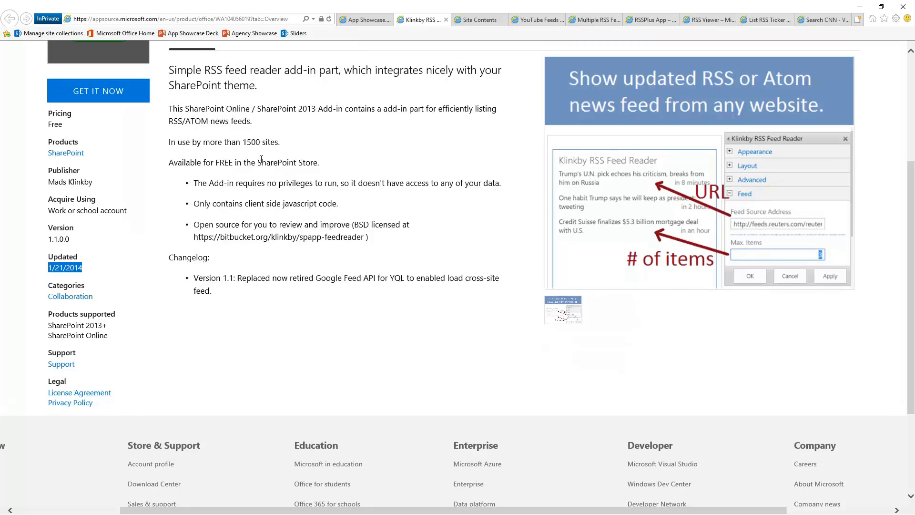
{"action": "left_click_drag", "start_coordinate": [173, 164], "coordinate": [268, 186]}
{"action": "left_click", "coordinate": [306, 194]}
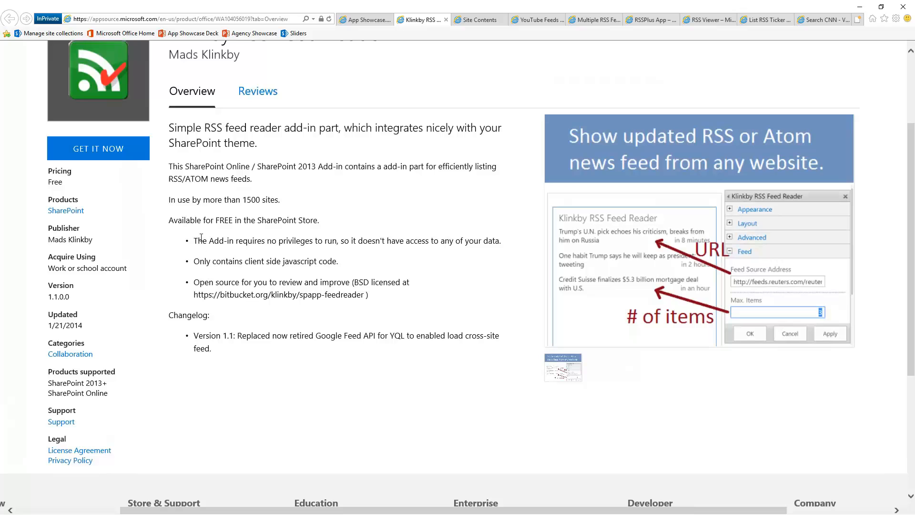
Examine the add-in's privilege requirements, client-side code note, version 1.1 changelog entry and update date.
{"action": "left_click_drag", "start_coordinate": [195, 240], "coordinate": [489, 245]}
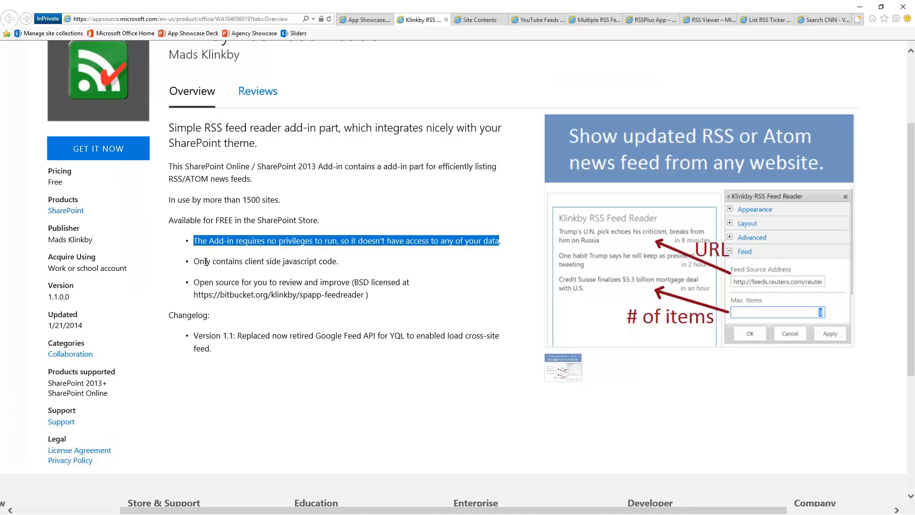
{"action": "left_click_drag", "start_coordinate": [194, 262], "coordinate": [340, 262]}
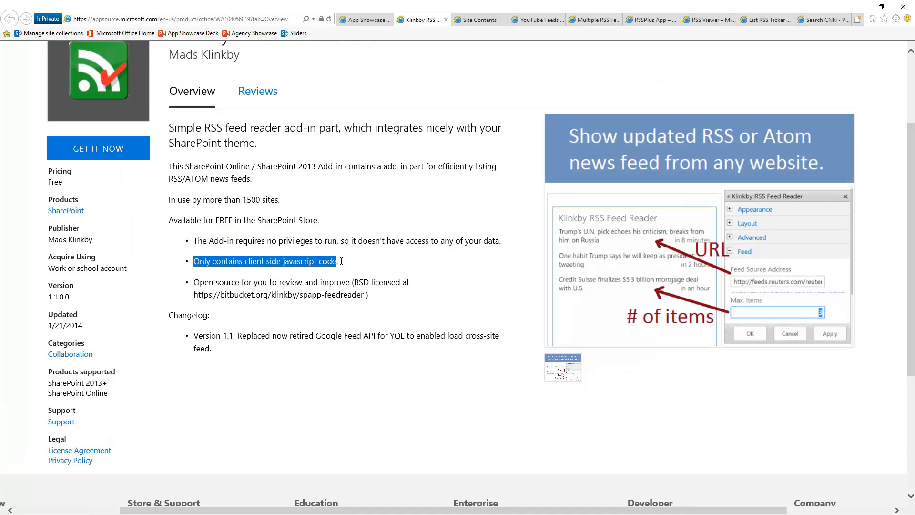
{"action": "left_click", "coordinate": [274, 292]}
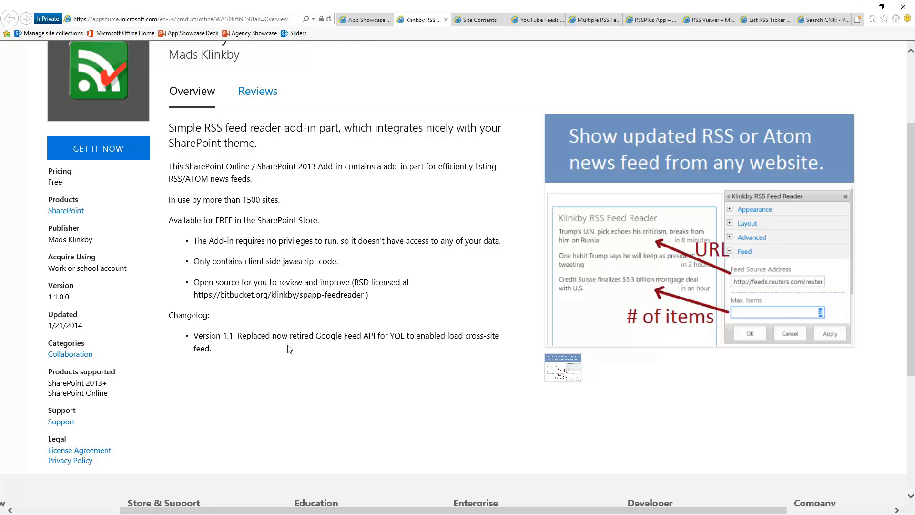
{"action": "left_click_drag", "start_coordinate": [308, 336], "coordinate": [388, 337]}
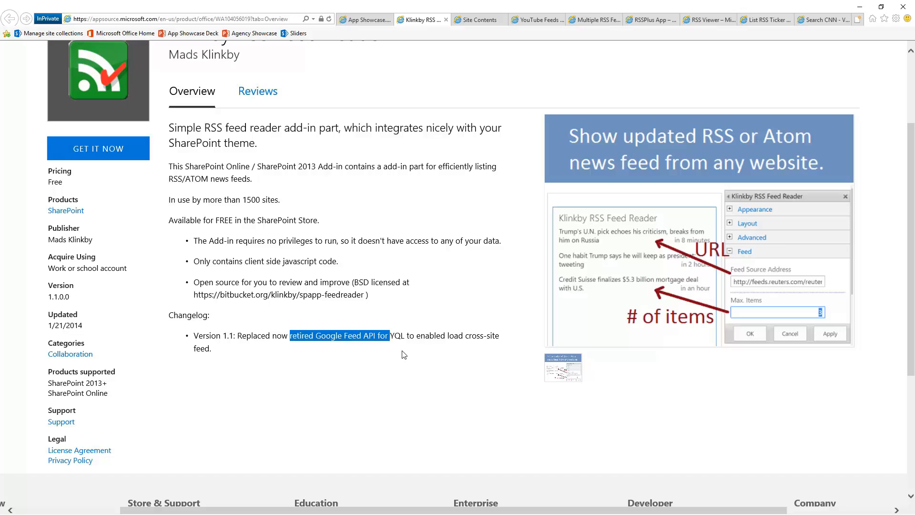
{"action": "left_click", "coordinate": [366, 284]}
{"action": "left_click_drag", "start_coordinate": [84, 326], "coordinate": [49, 327]}
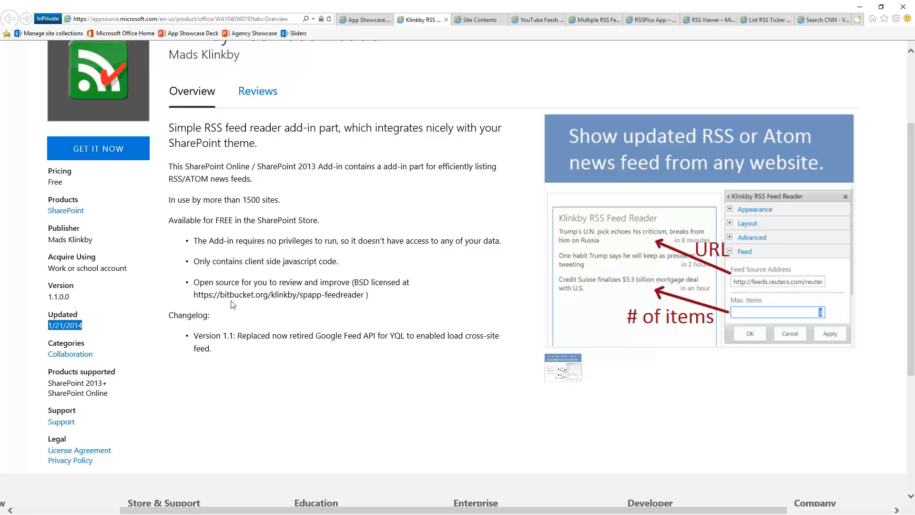
{"action": "left_click", "coordinate": [366, 282]}
Inspect the listing's screenshot of the feed display and its configuration settings up close.
{"action": "scroll", "coordinate": [459, 308], "scroll_direction": "up", "scroll_amount": 5}
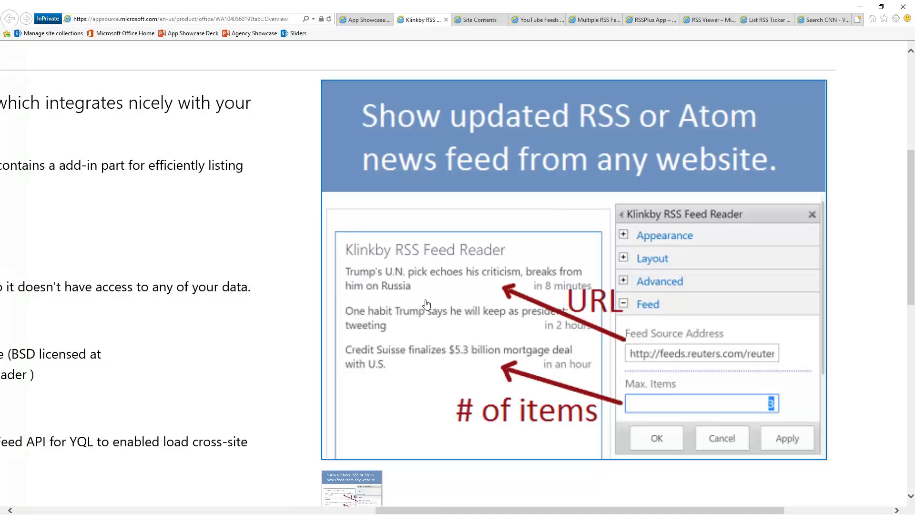
{"action": "scroll", "coordinate": [325, 312], "scroll_direction": "down", "scroll_amount": 5}
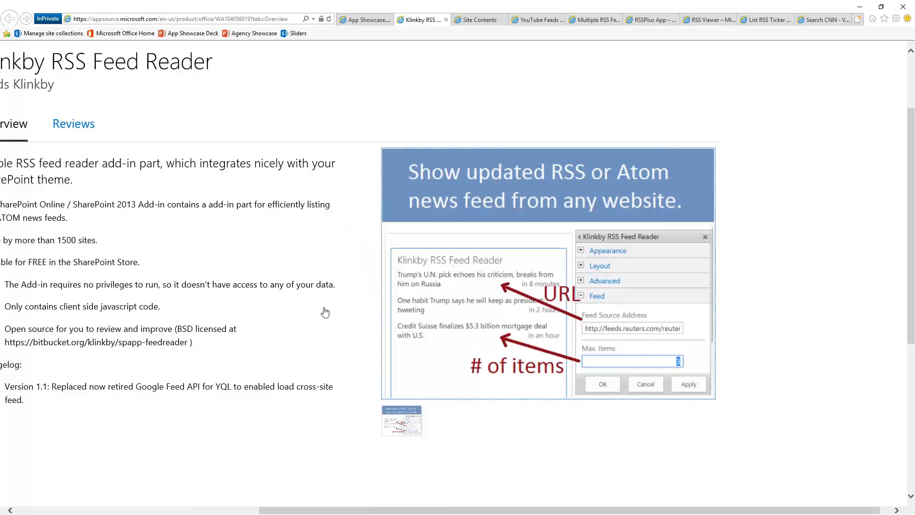
{"action": "scroll", "coordinate": [325, 312], "scroll_direction": "down", "scroll_amount": 2}
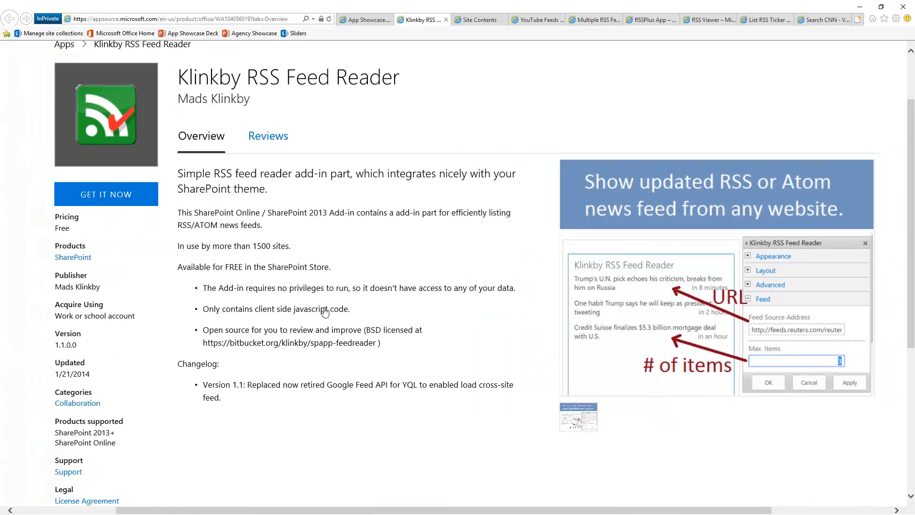
Open the Klinkby RSS Feed Reader app from the SharePoint site contents and read its usage instructions and example feed.
{"action": "left_click", "coordinate": [470, 21]}
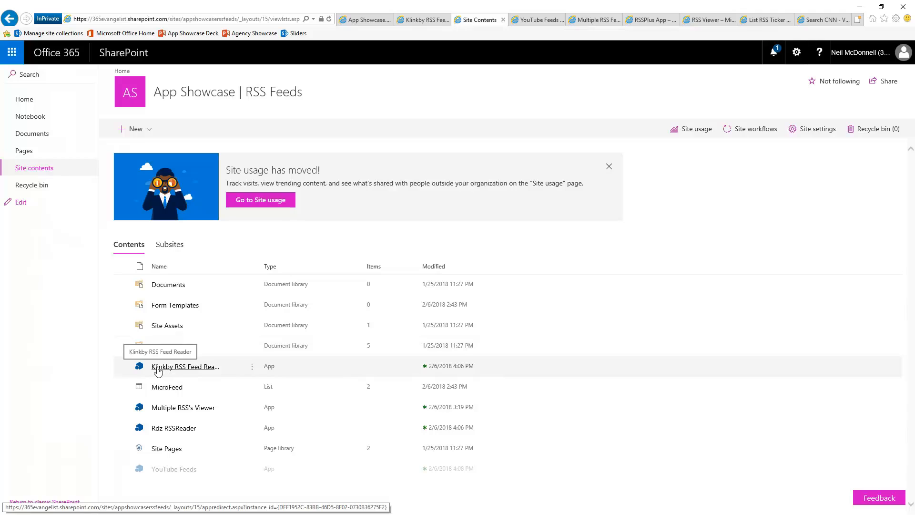
{"action": "left_click", "coordinate": [183, 366]}
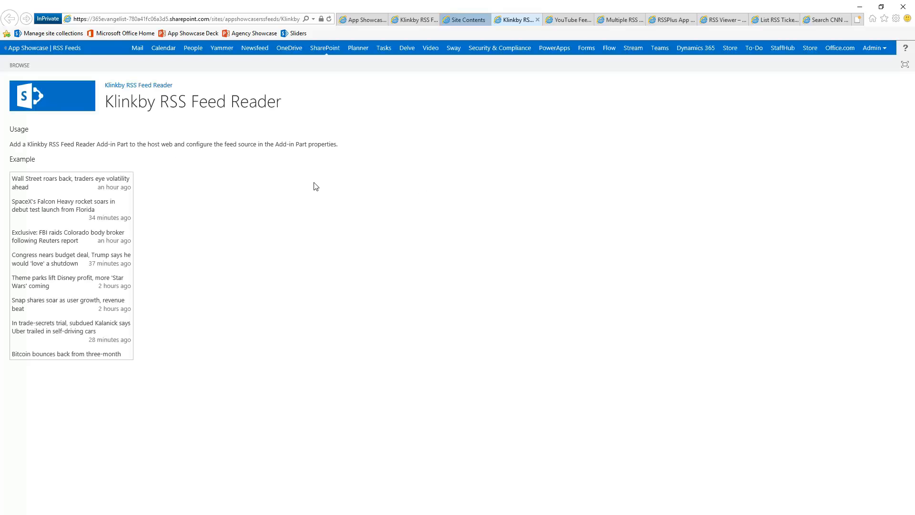
{"action": "scroll", "coordinate": [313, 186], "scroll_direction": "up", "scroll_amount": 3}
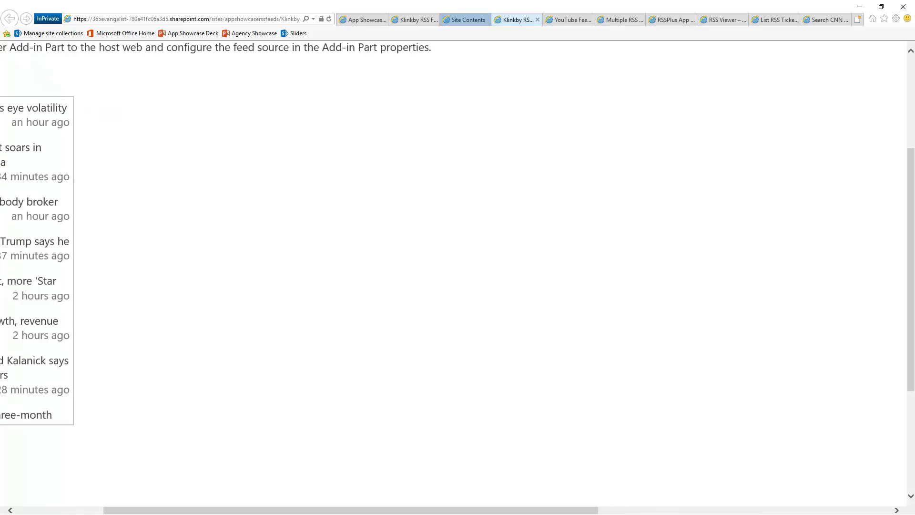
{"action": "scroll", "coordinate": [313, 187], "scroll_direction": "up", "scroll_amount": 2}
{"action": "scroll", "coordinate": [314, 186], "scroll_direction": "down", "scroll_amount": 1}
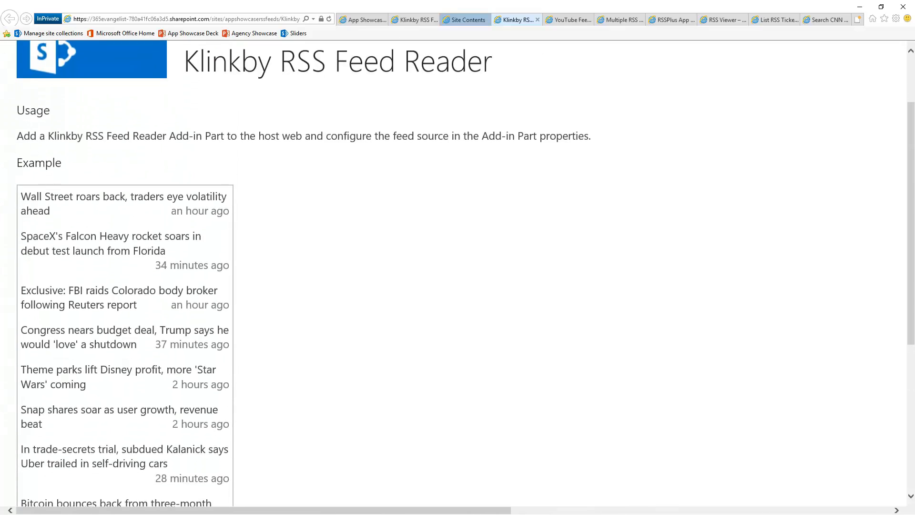
{"action": "scroll", "coordinate": [314, 187], "scroll_direction": "up", "scroll_amount": 1}
{"action": "left_click_drag", "start_coordinate": [170, 170], "coordinate": [225, 170]}
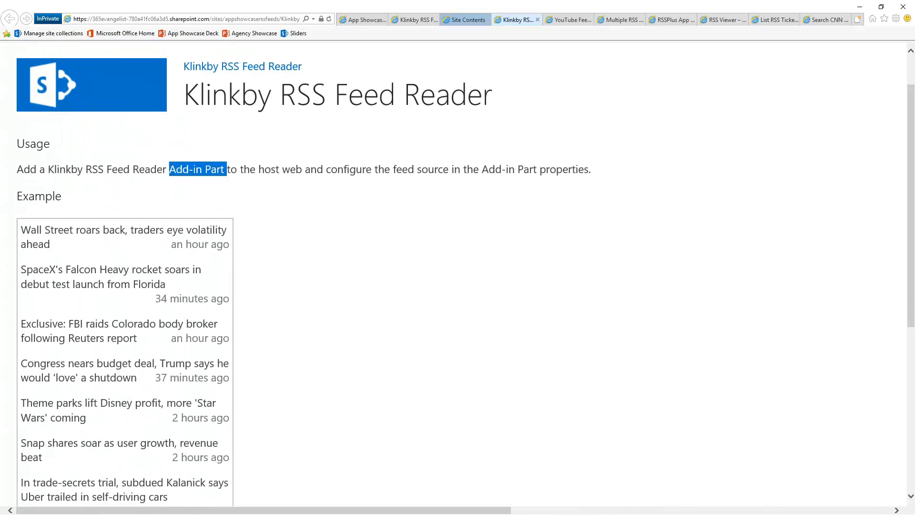
{"action": "left_click_drag", "start_coordinate": [227, 170], "coordinate": [326, 172]}
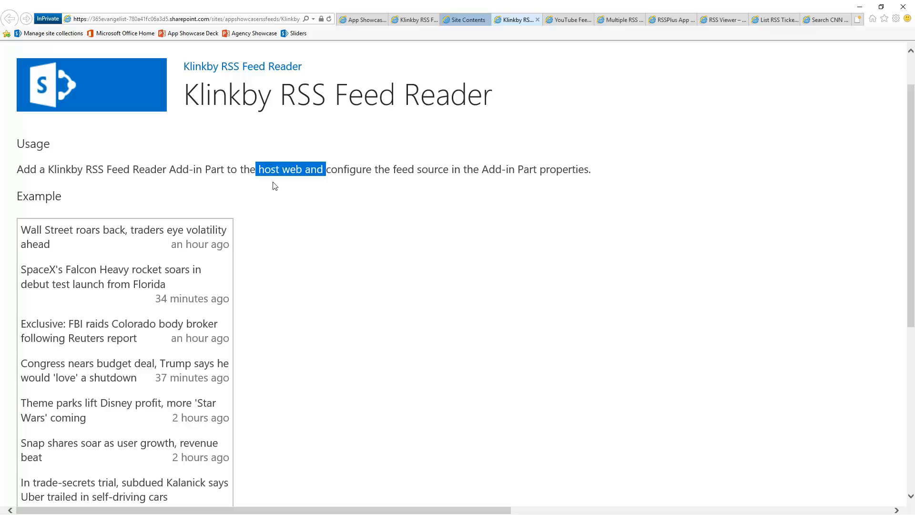
{"action": "scroll", "coordinate": [154, 251], "scroll_direction": "down", "scroll_amount": 4}
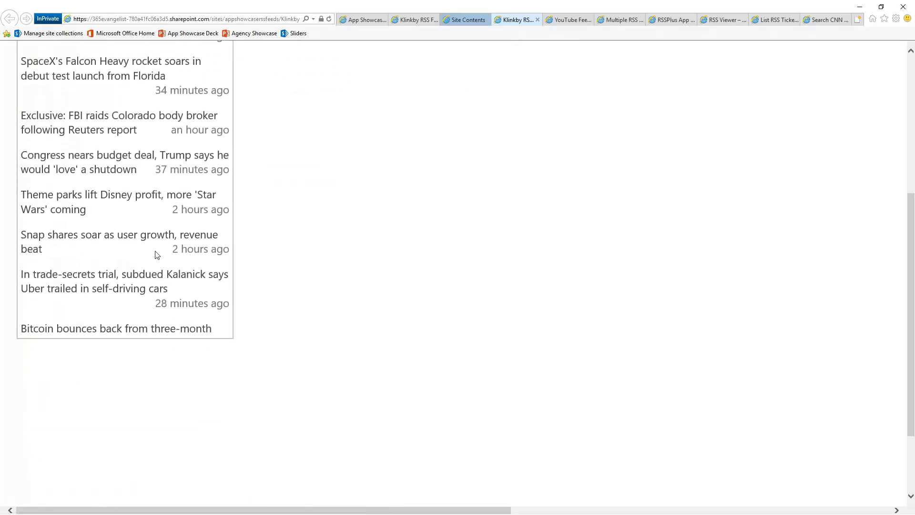
{"action": "scroll", "coordinate": [158, 256], "scroll_direction": "up", "scroll_amount": 5}
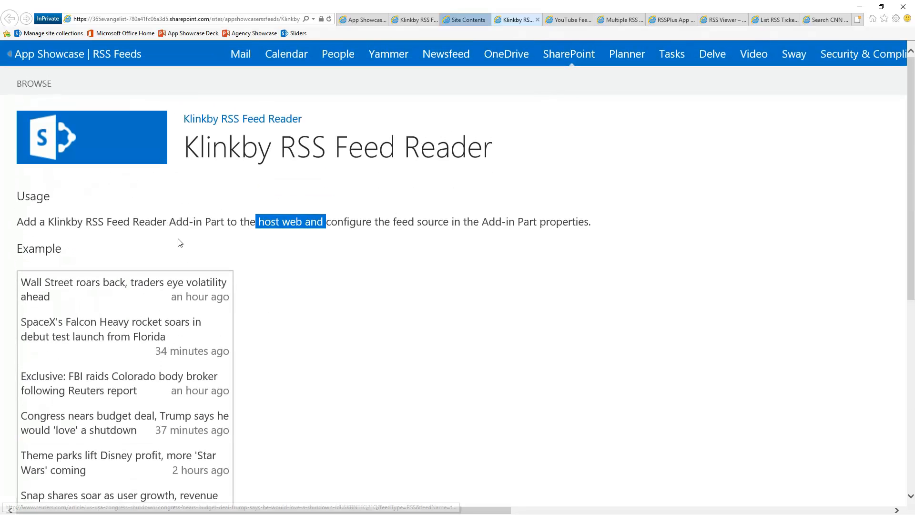
Return to the App Showcase | RSS Feeds home page and put it in edit mode.
{"action": "left_click", "coordinate": [68, 64]}
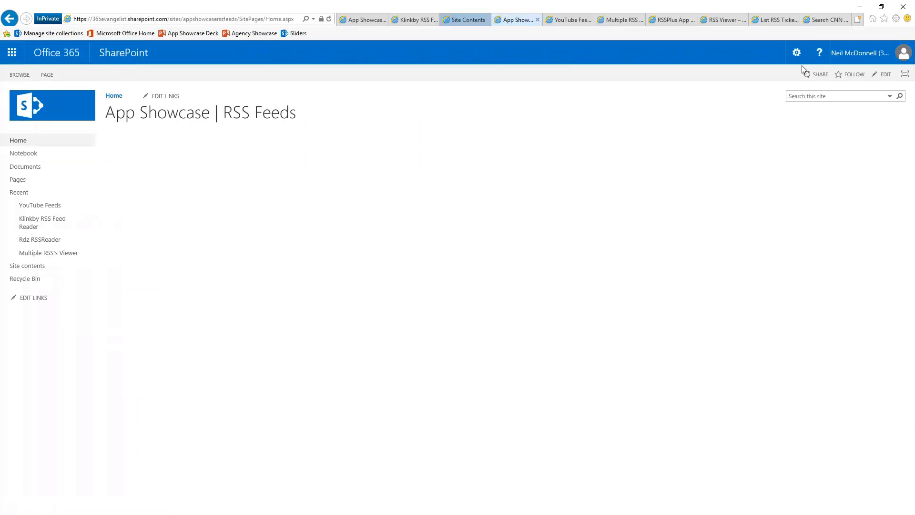
{"action": "left_click", "coordinate": [797, 54]}
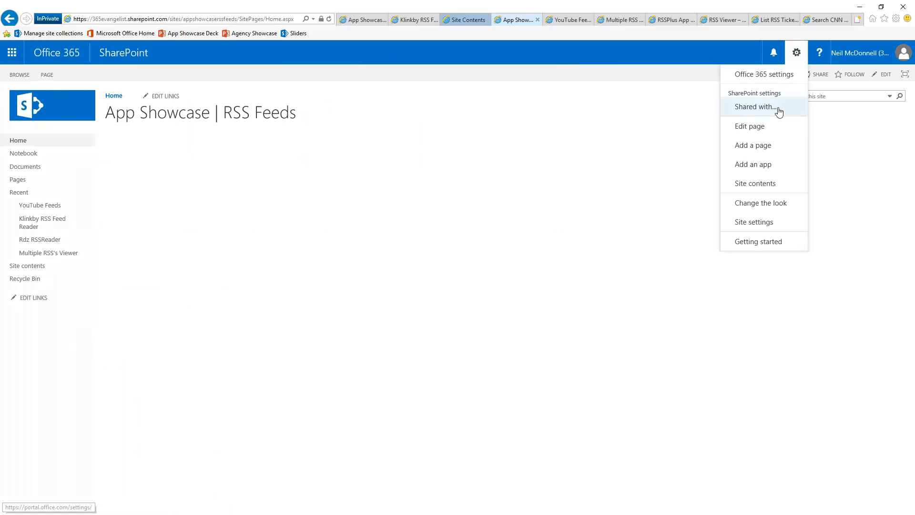
{"action": "left_click", "coordinate": [754, 129]}
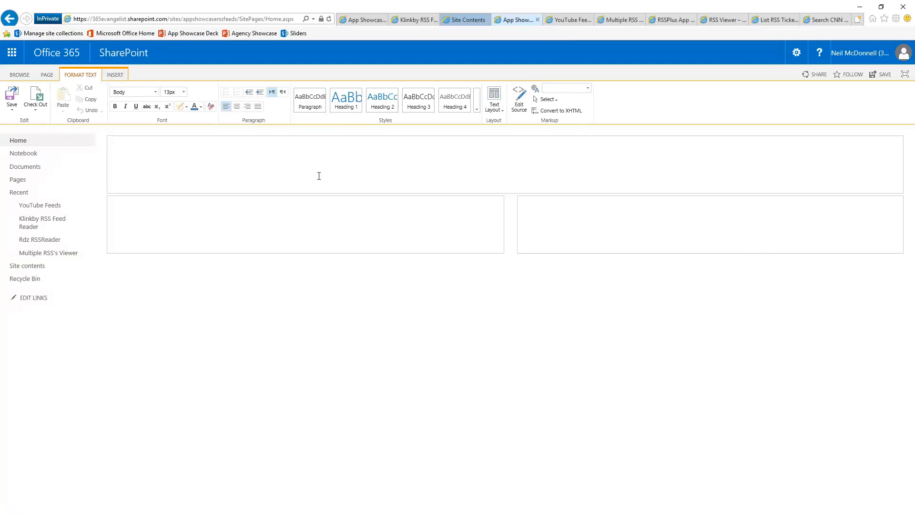
Insert the Klinkby RSS Feed Reader app part into the full-width content zone above the two columns.
{"action": "left_click", "coordinate": [194, 152]}
{"action": "left_click", "coordinate": [115, 74]}
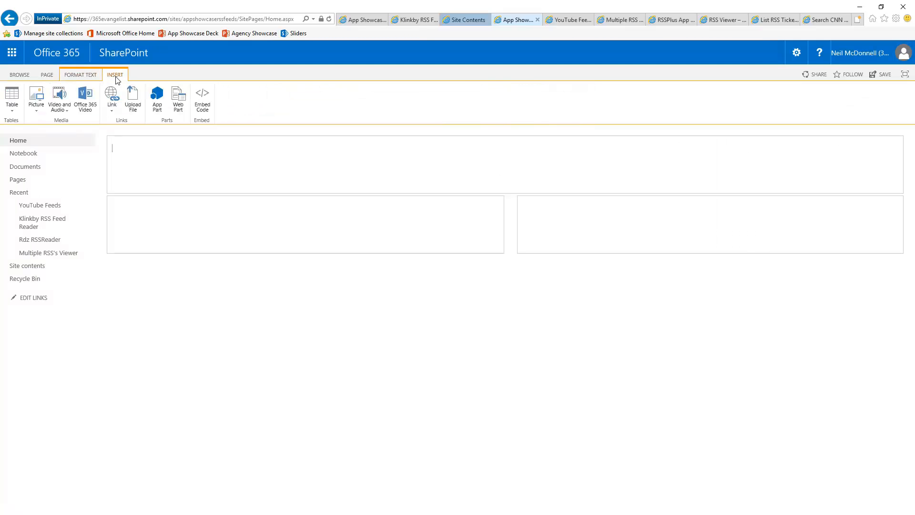
{"action": "left_click", "coordinate": [153, 101]}
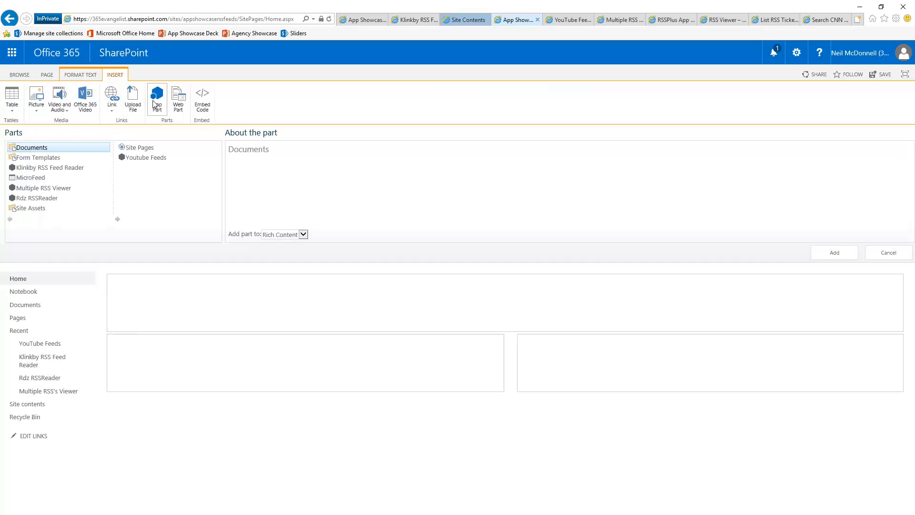
{"action": "left_click", "coordinate": [65, 169]}
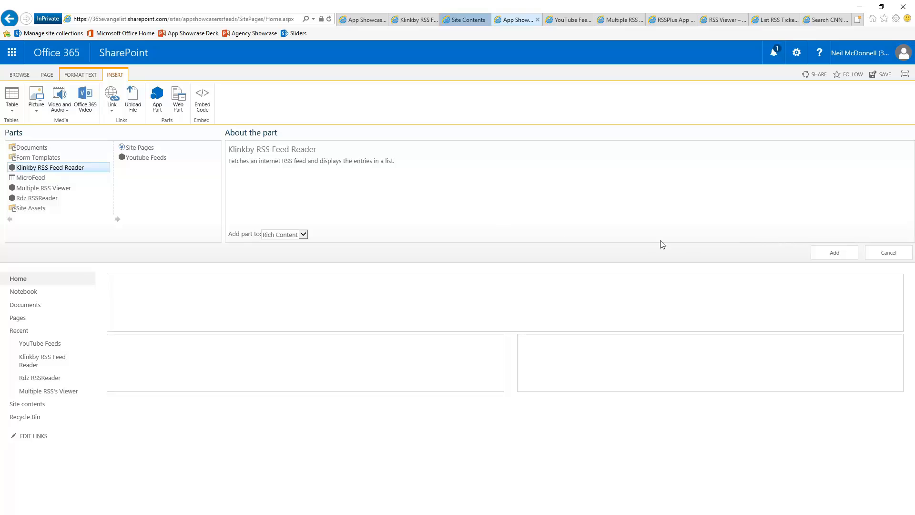
{"action": "left_click", "coordinate": [834, 253]}
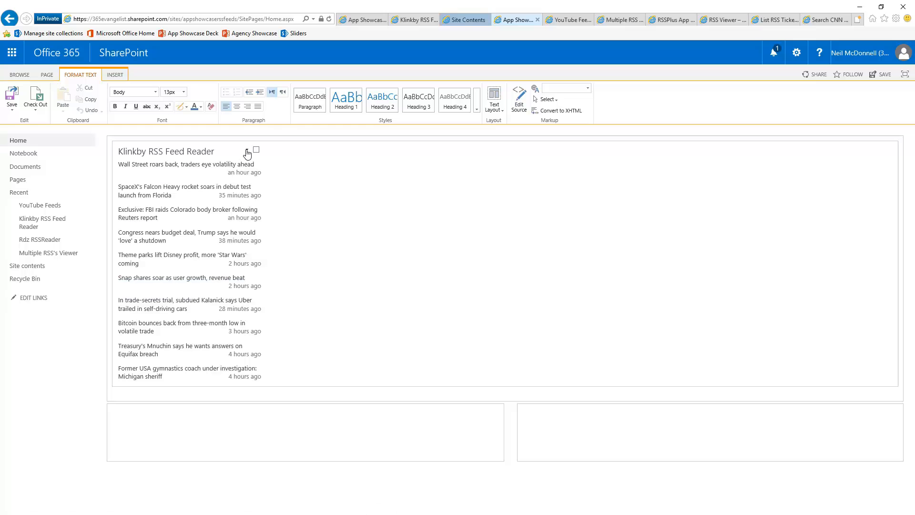
Edit the Klinkby RSS Feed Reader web part's Feed settings, replacing the Feed Source Address with times-series.co.uk/news/rss/, and apply the change.
{"action": "left_click", "coordinate": [246, 150]}
{"action": "left_click", "coordinate": [229, 210]}
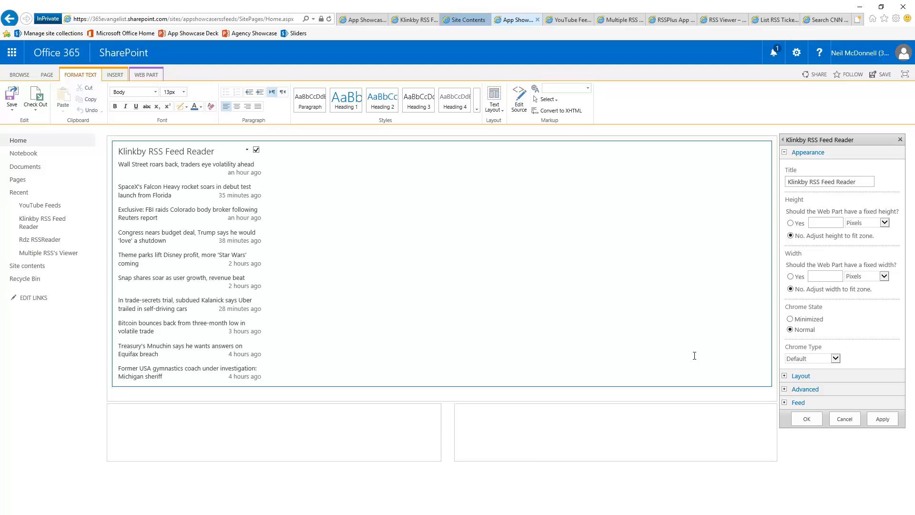
{"action": "scroll", "coordinate": [694, 355], "scroll_direction": "up", "scroll_amount": 5}
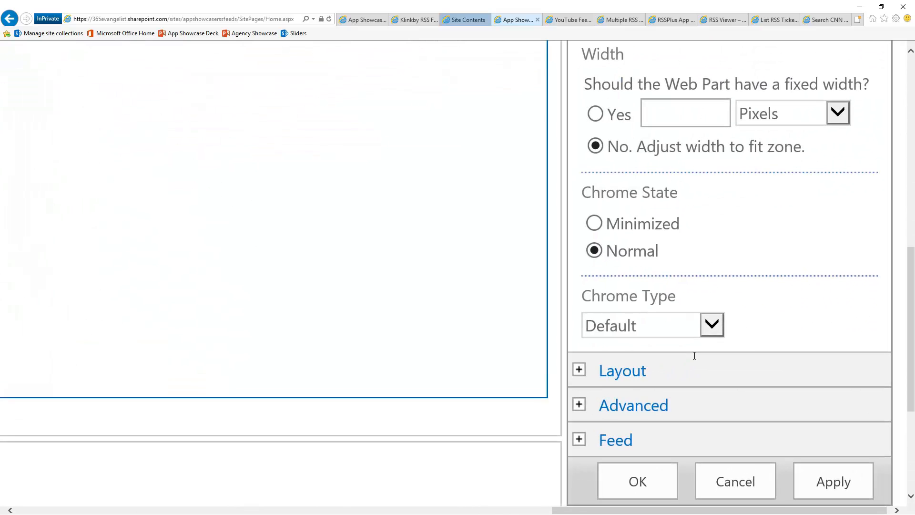
{"action": "scroll", "coordinate": [733, 399], "scroll_direction": "down", "scroll_amount": 4}
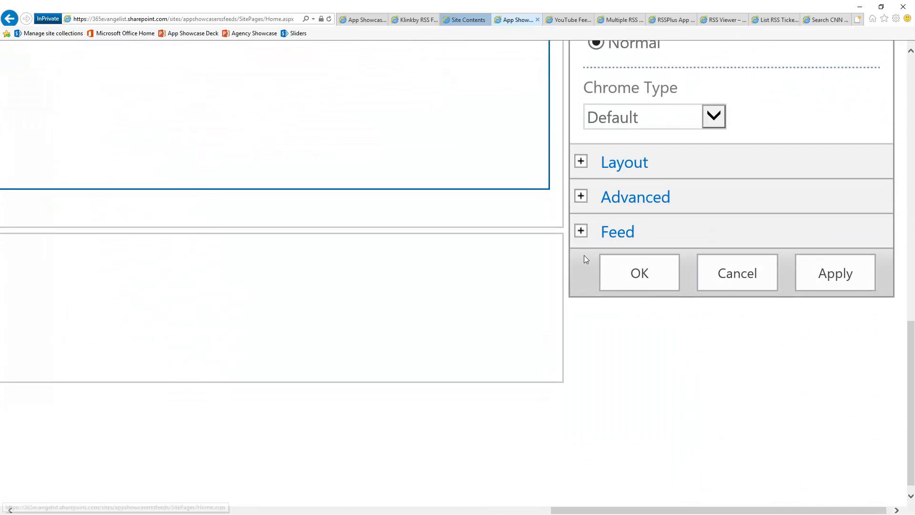
{"action": "left_click", "coordinate": [580, 232]}
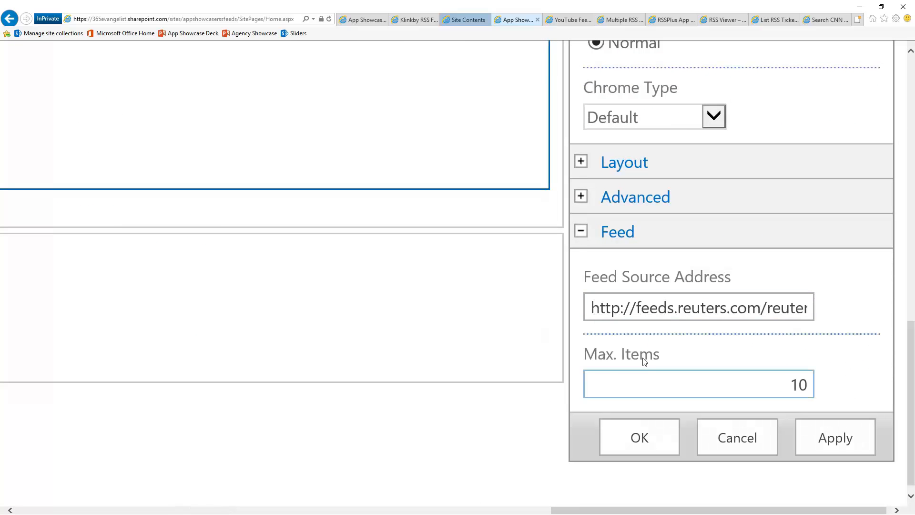
{"action": "left_click", "coordinate": [790, 385]}
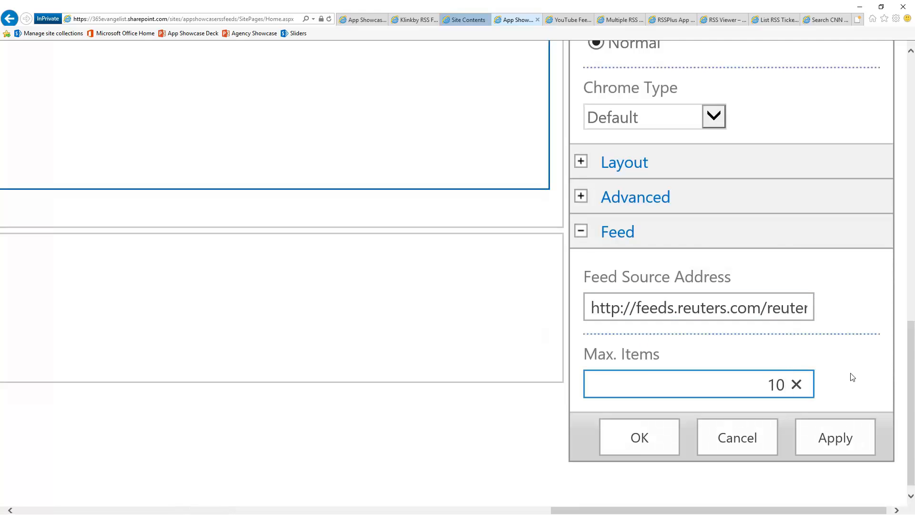
{"action": "left_click", "coordinate": [738, 308]}
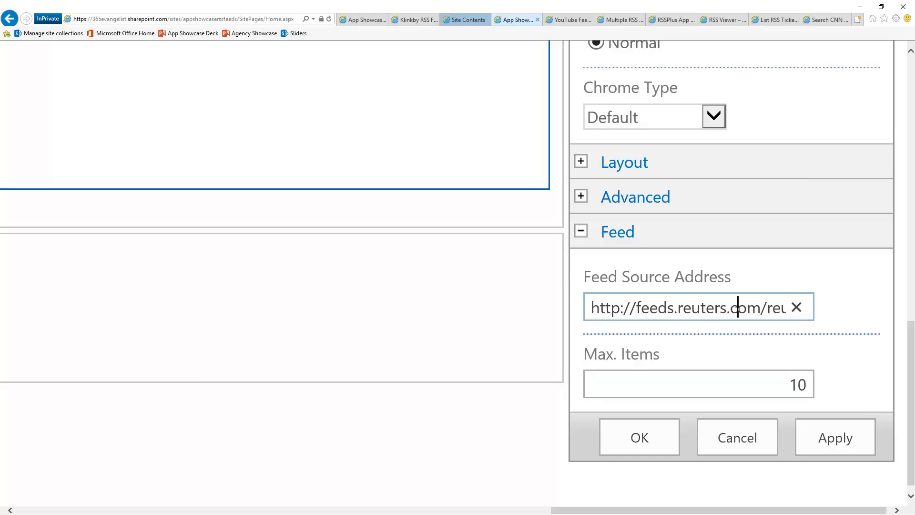
{"action": "key", "text": "ctrl+a"}
{"action": "key", "text": "ctrl+v"}
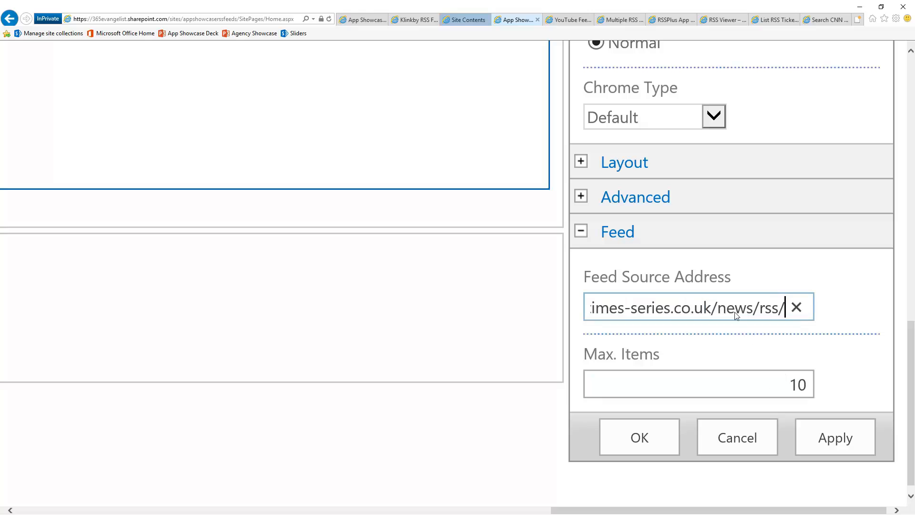
{"action": "left_click", "coordinate": [648, 432]}
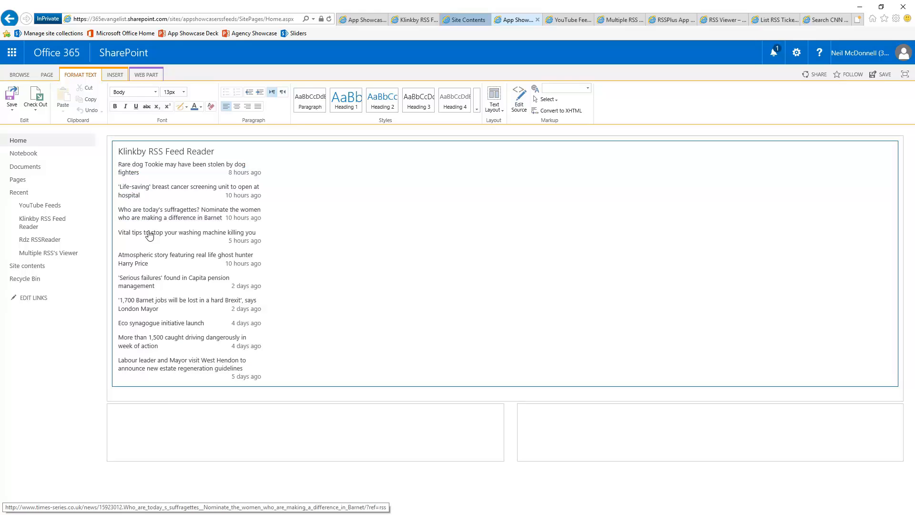
Test the feed's first headline about the rare dog Tookie, saving the page changes, and return to the SharePoint home page.
{"action": "left_click", "coordinate": [169, 168]}
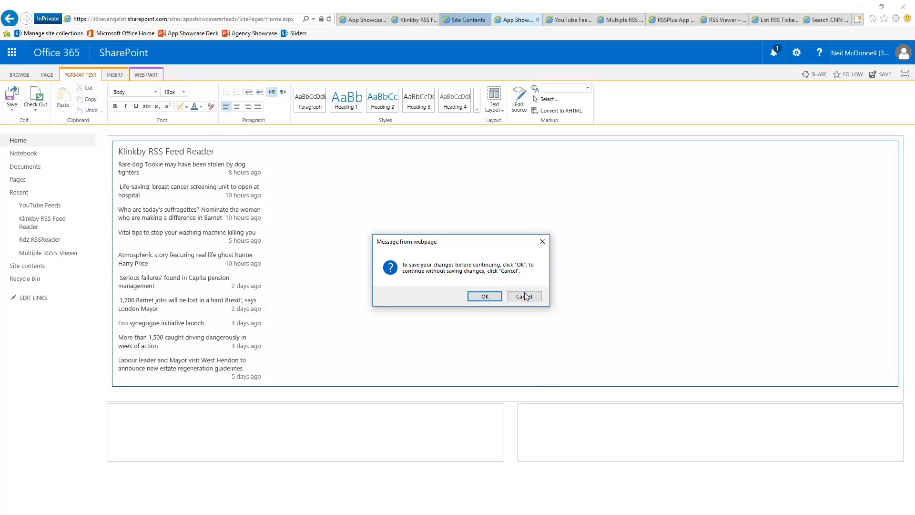
{"action": "left_click", "coordinate": [486, 298]}
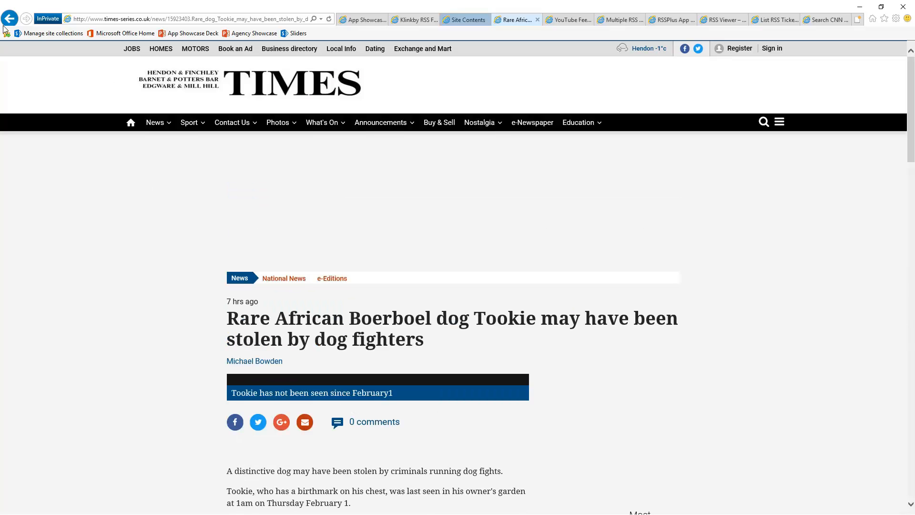
{"action": "left_click", "coordinate": [9, 18]}
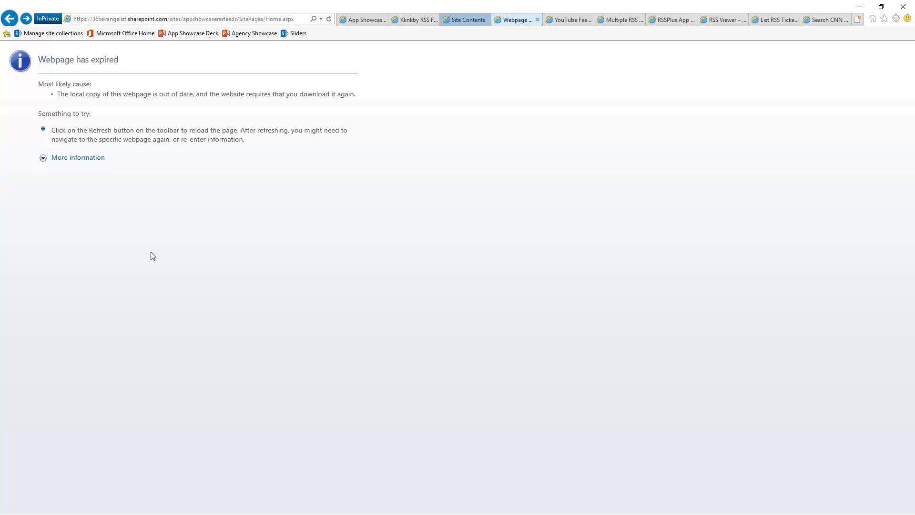
{"action": "left_click", "coordinate": [329, 19]}
{"action": "left_click", "coordinate": [494, 306]}
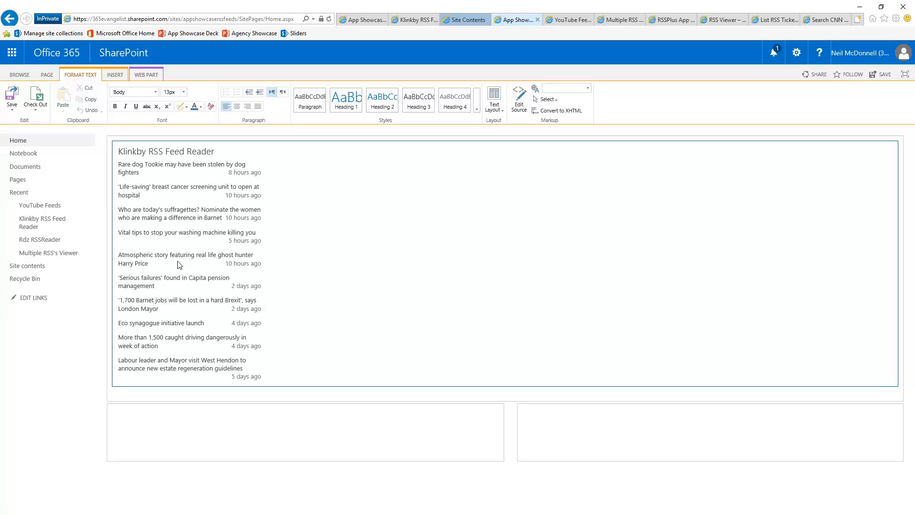
Go back to the Klinkby RSS Feed Reader listing on AppSource and review its overview.
{"action": "left_click", "coordinate": [411, 21]}
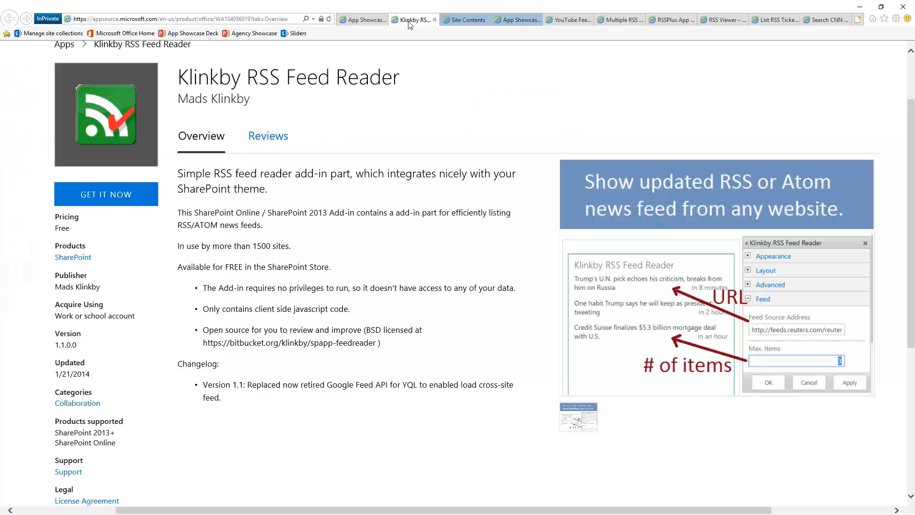
{"action": "scroll", "coordinate": [434, 276], "scroll_direction": "up", "scroll_amount": 2}
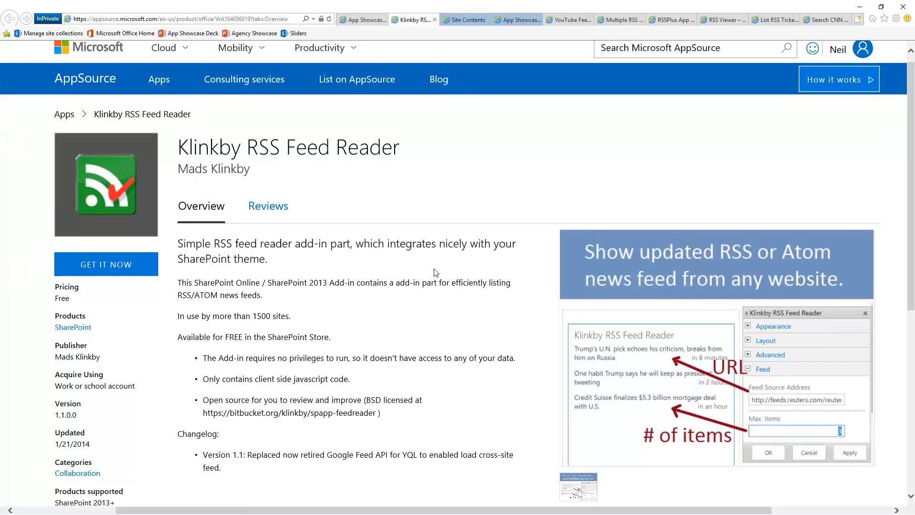